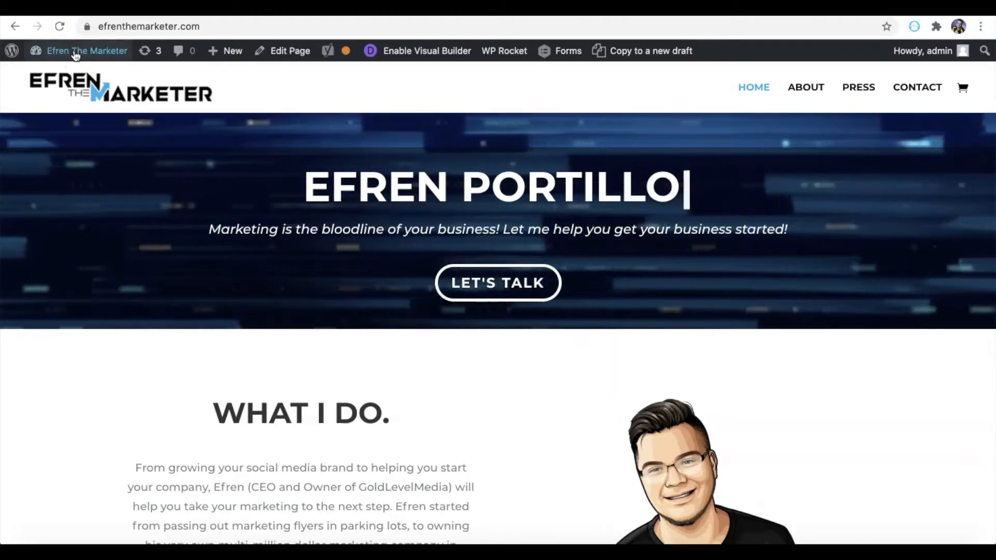
Step: Open the site's WordPress dashboard and search the plugins available to add for "coming soon"
mouse_move(78, 55)
click(69, 78)
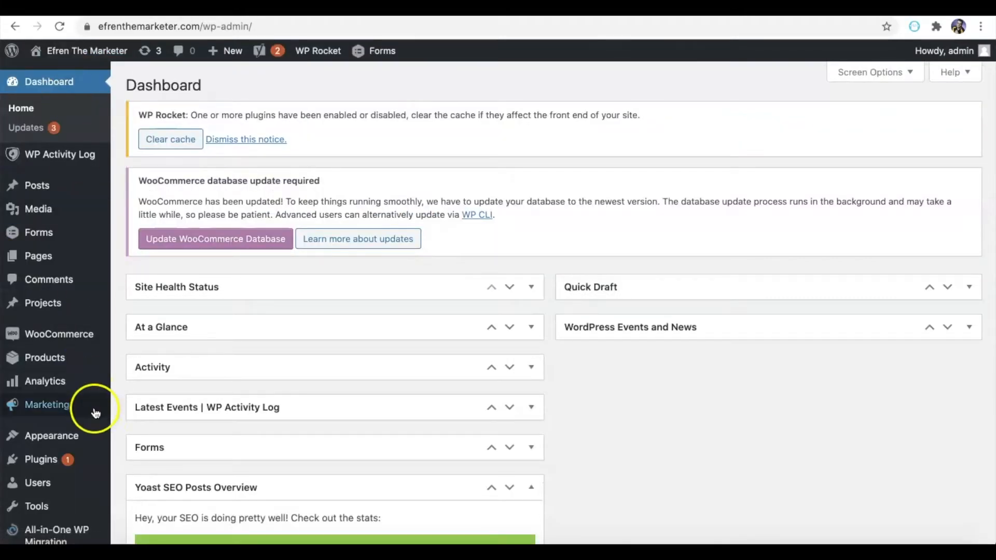
scroll(86, 415, down, 3)
mouse_move(71, 329)
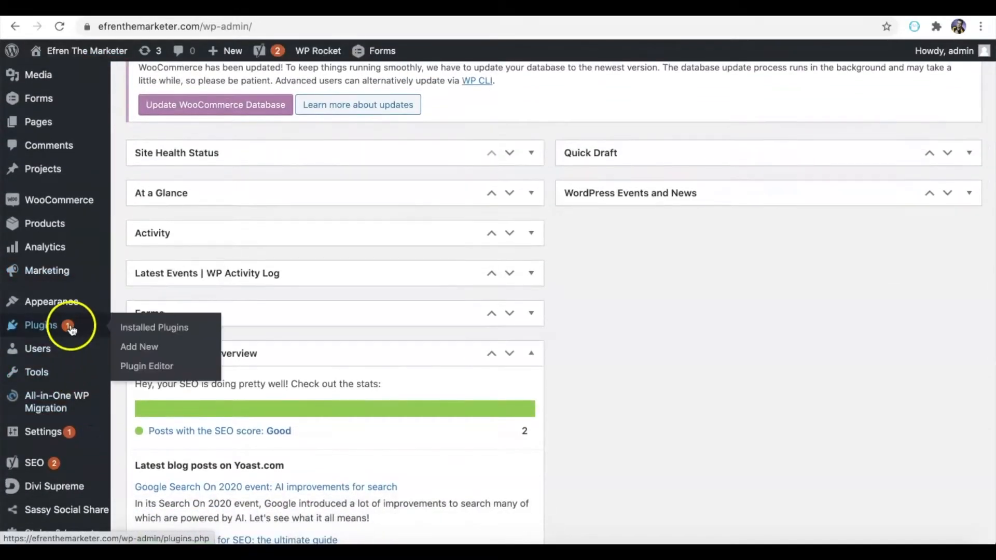
click(144, 350)
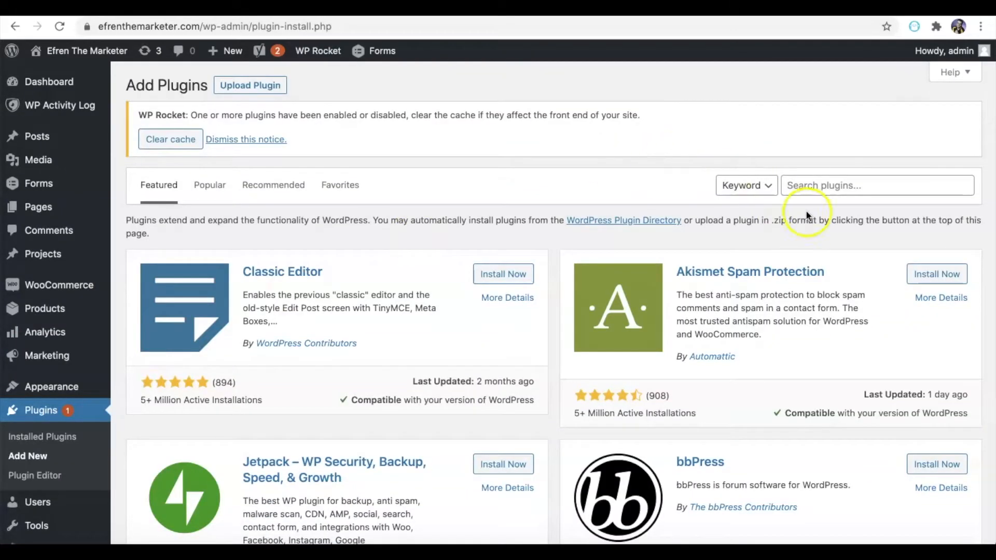
click(842, 190)
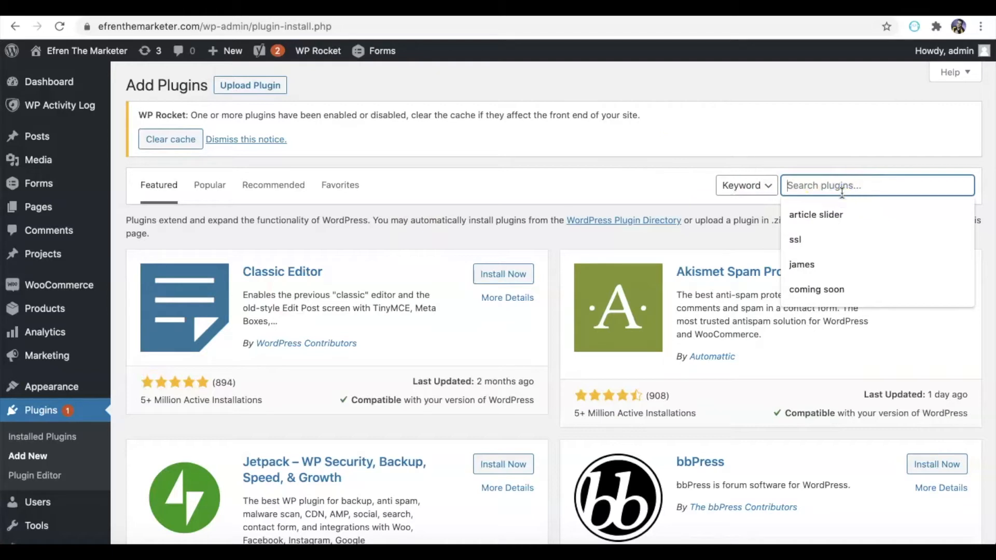
text(coming soon)
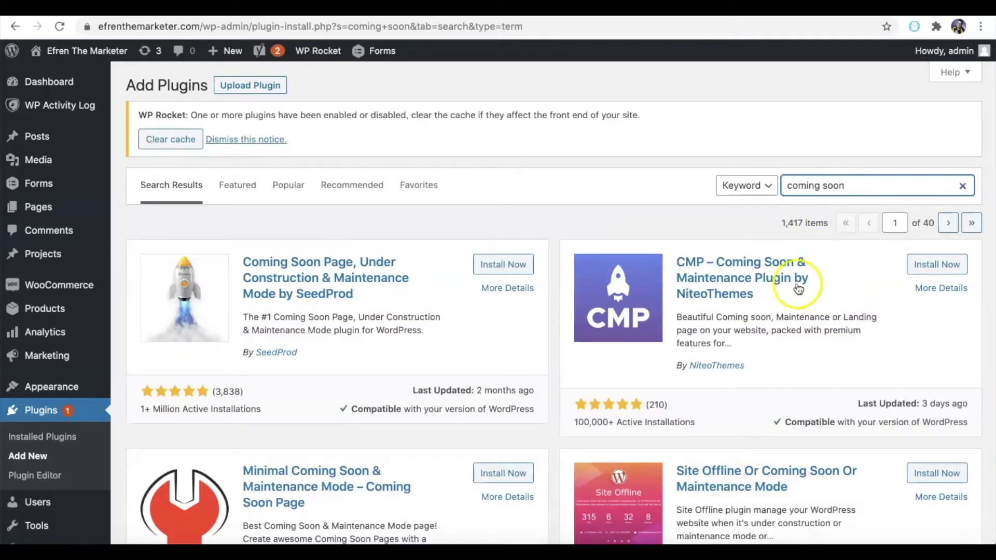
Step: Install and activate the plugin Coming Soon Page, Under Construction & Maintenance Mode by SeedProd
scroll(710, 303, down, 2)
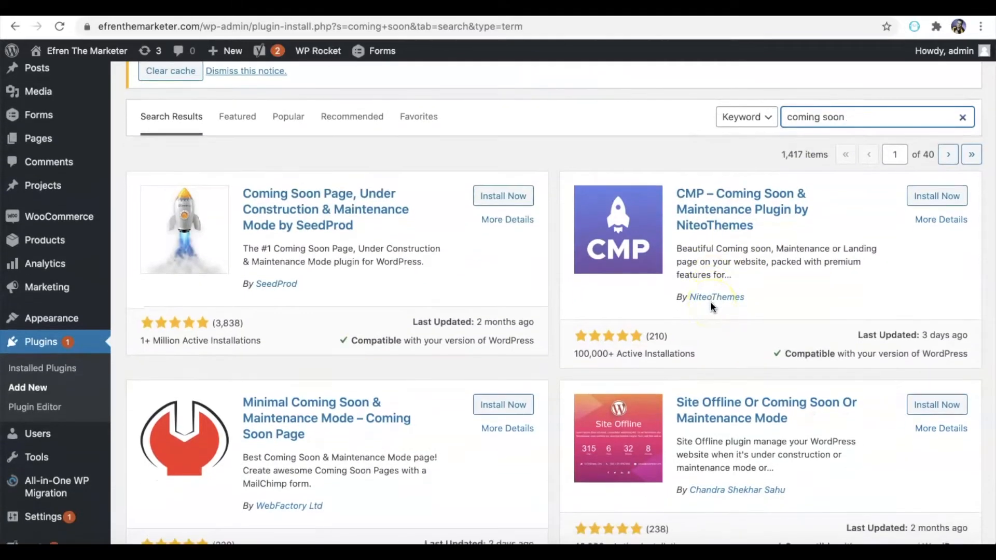
click(511, 196)
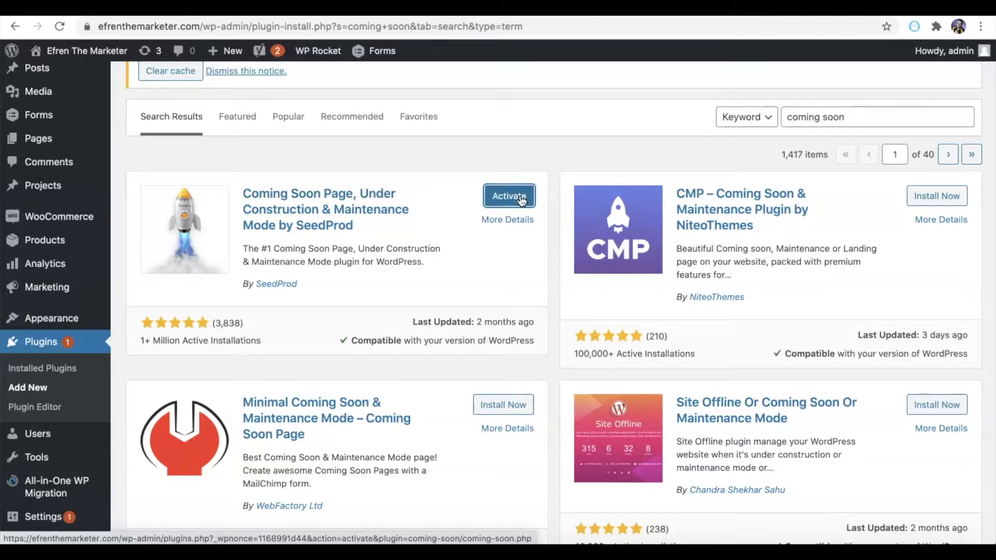
click(522, 200)
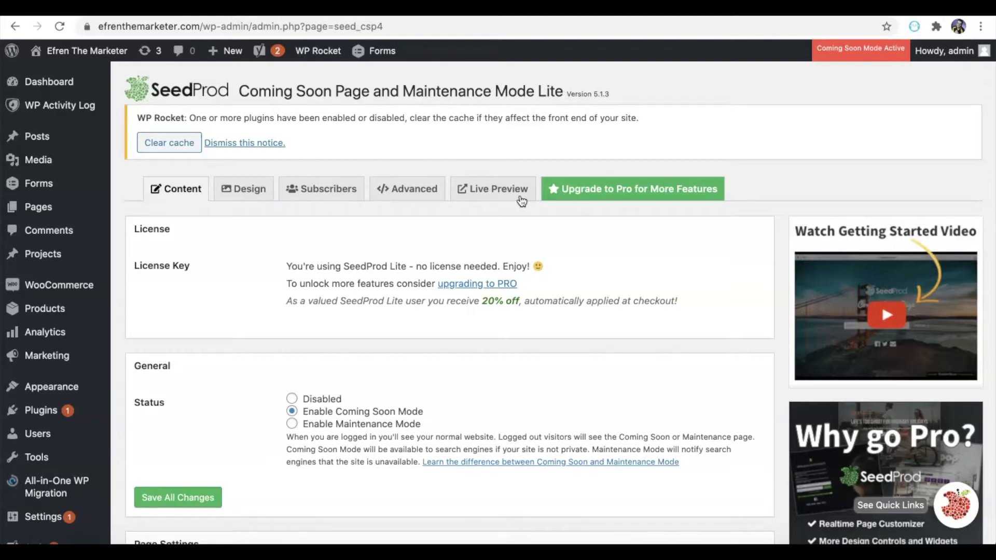
Step: Set the SeedProd status to Enable Coming Soon Mode and save all changes
scroll(477, 244, down, 1)
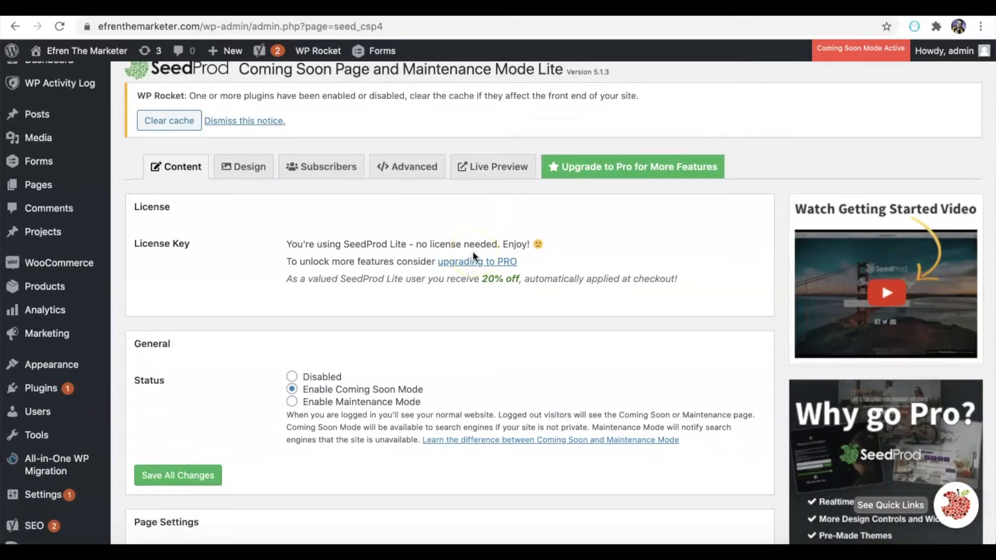
click(292, 377)
click(292, 389)
scroll(288, 397, down, 3)
click(200, 305)
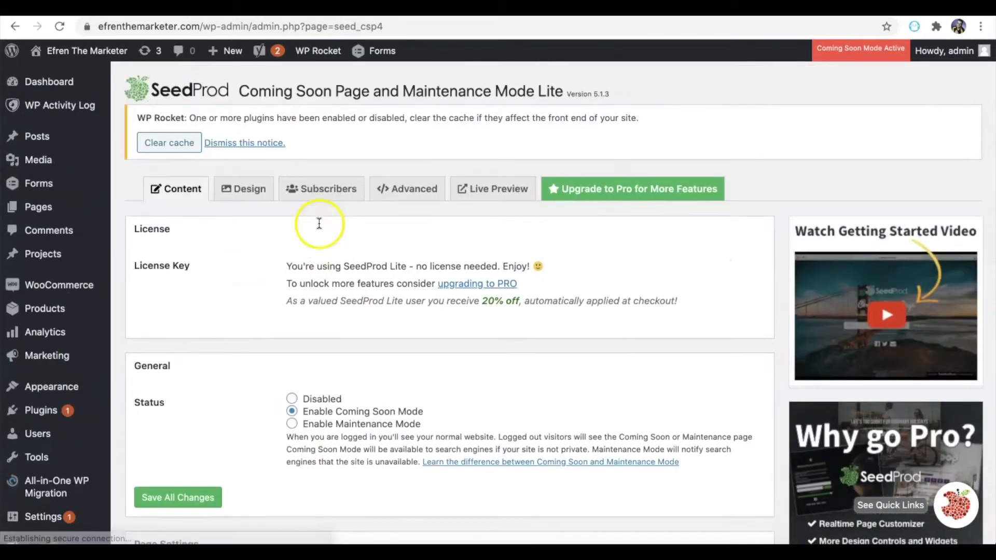
scroll(413, 386, down, 2)
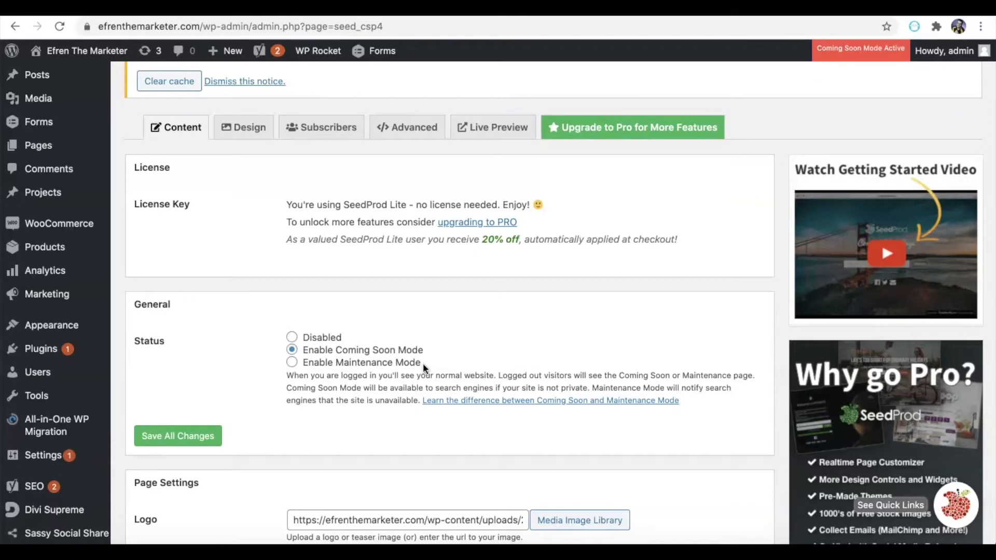
scroll(422, 363, down, 3)
click(279, 196)
click(293, 198)
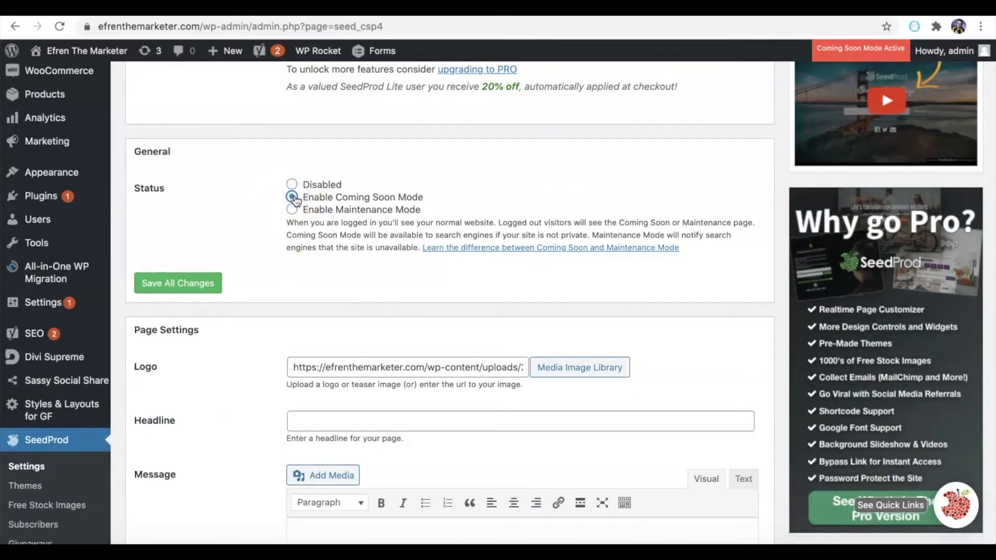
Step: Insert the Gold Level "Marketing | Media | Print" logo from the media library as the coming soon page's logo
scroll(363, 396, down, 1)
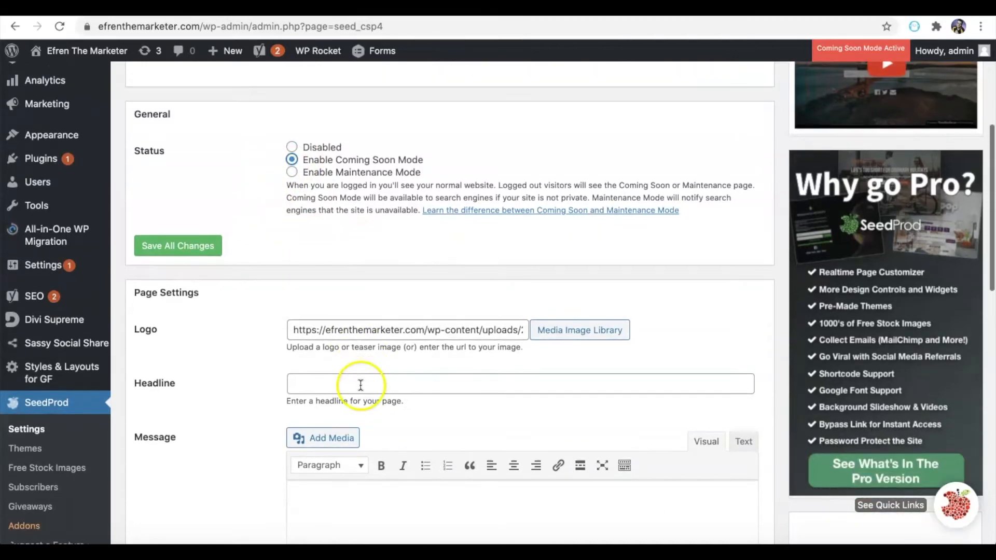
click(563, 332)
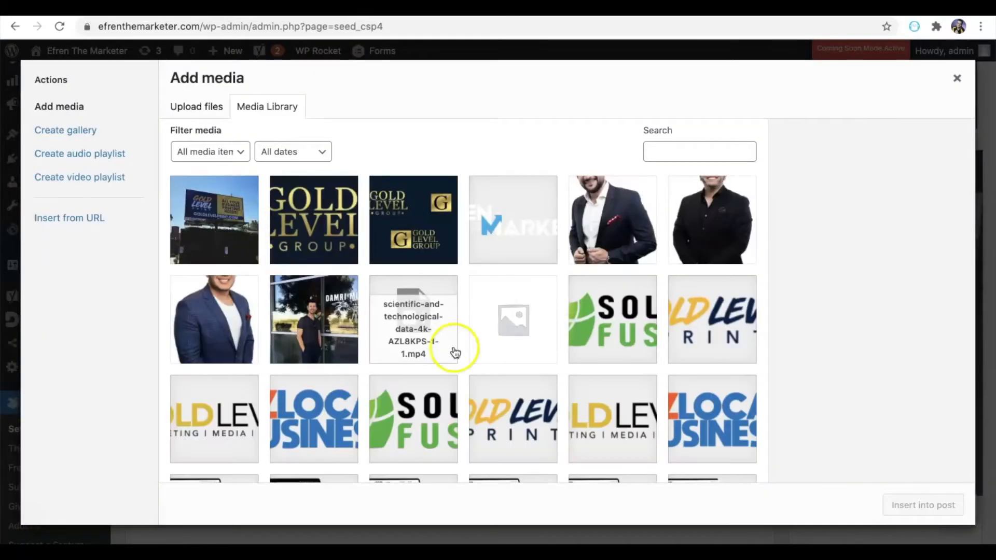
scroll(455, 351, down, 1)
scroll(494, 416, down, 1)
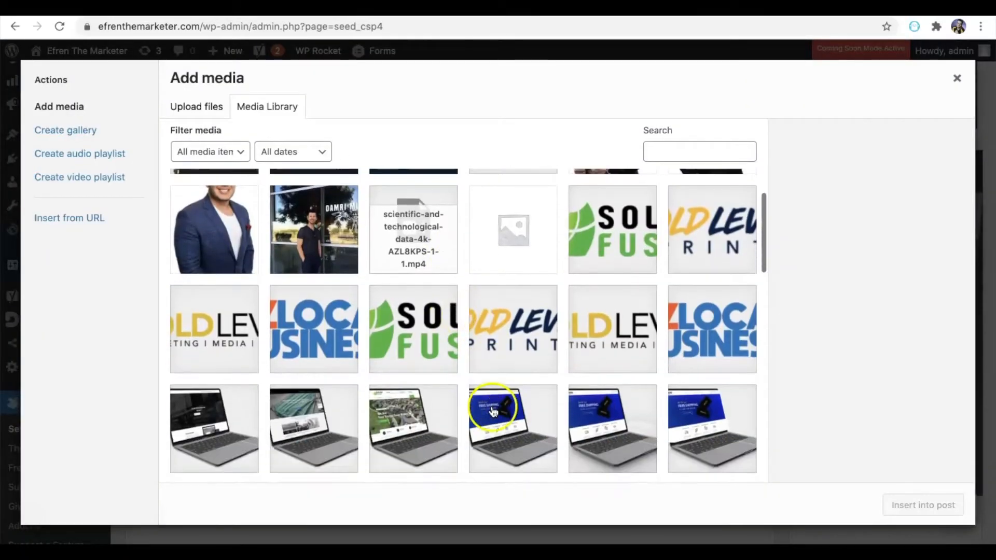
click(206, 328)
click(926, 503)
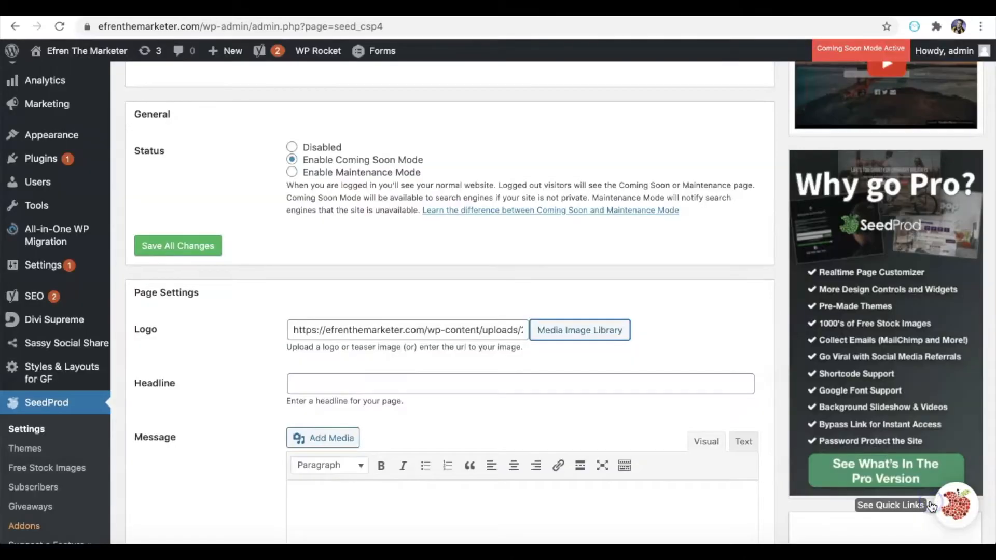
Step: Enter COMING SOON as the page headline and clear all existing content from the message's text source
click(373, 382)
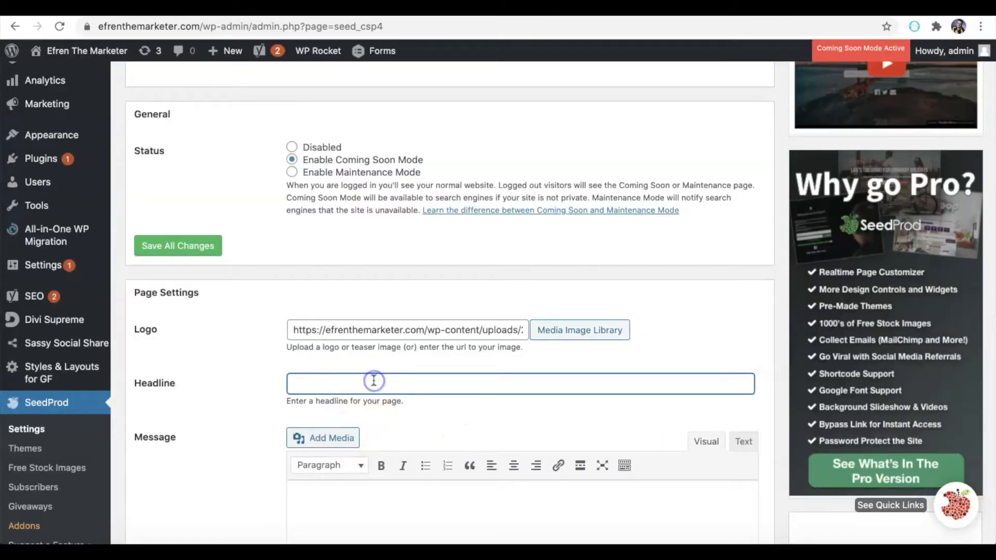
text(COMING SOON)
scroll(384, 400, down, 3)
click(418, 438)
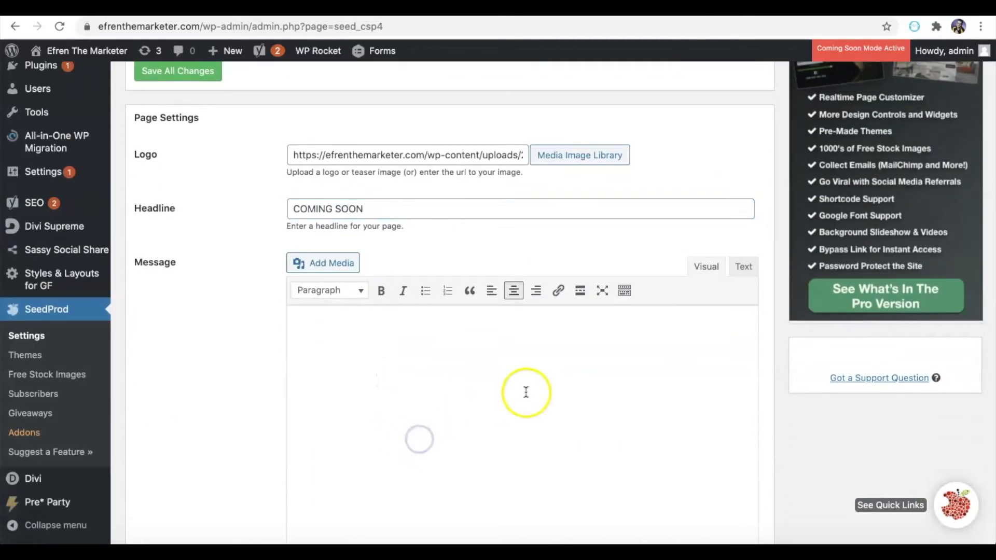
click(743, 266)
drag(593, 378, 308, 307)
key(BackSpace)
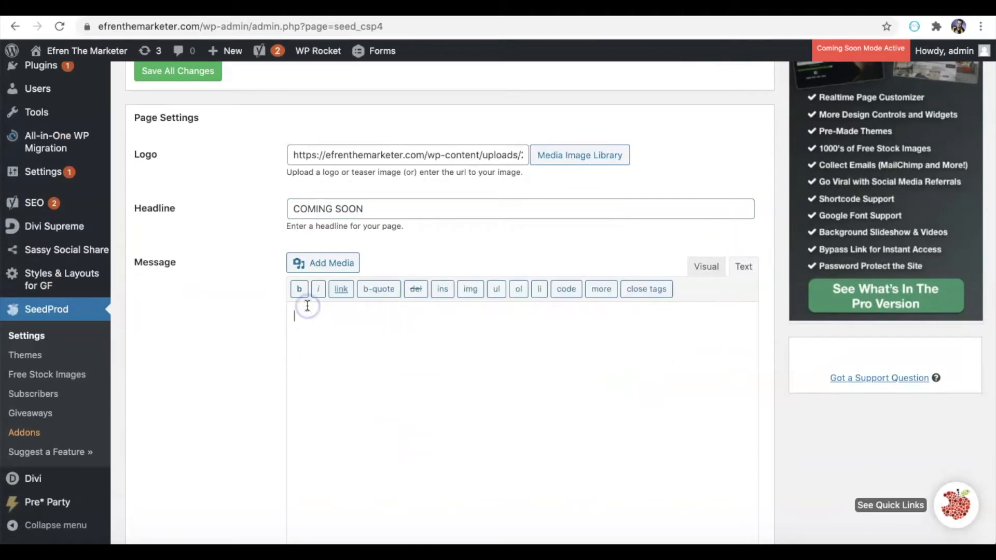
Step: Write the message "Our website will be back on Saturday 10/20/2021" in the visual editor
click(706, 265)
click(514, 347)
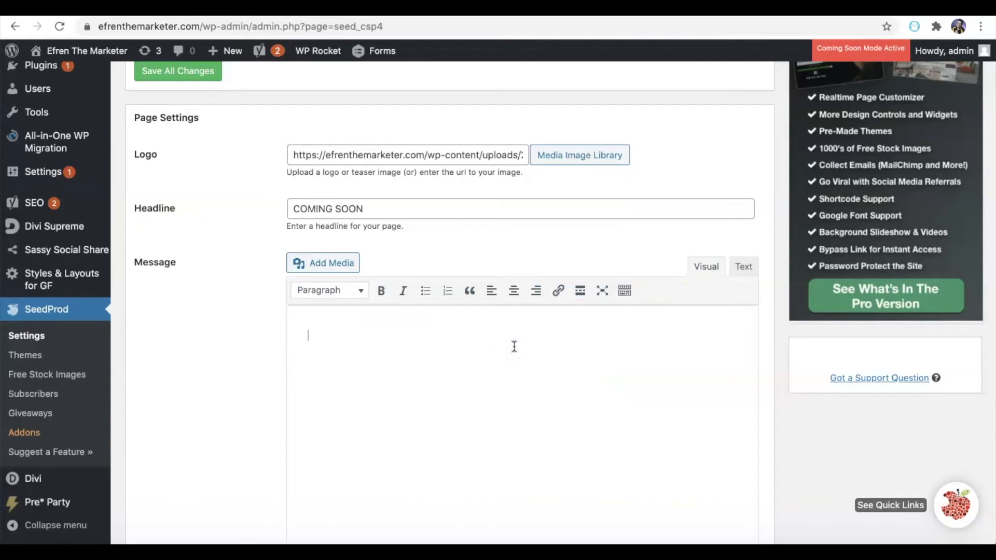
text(Our website will be backl )
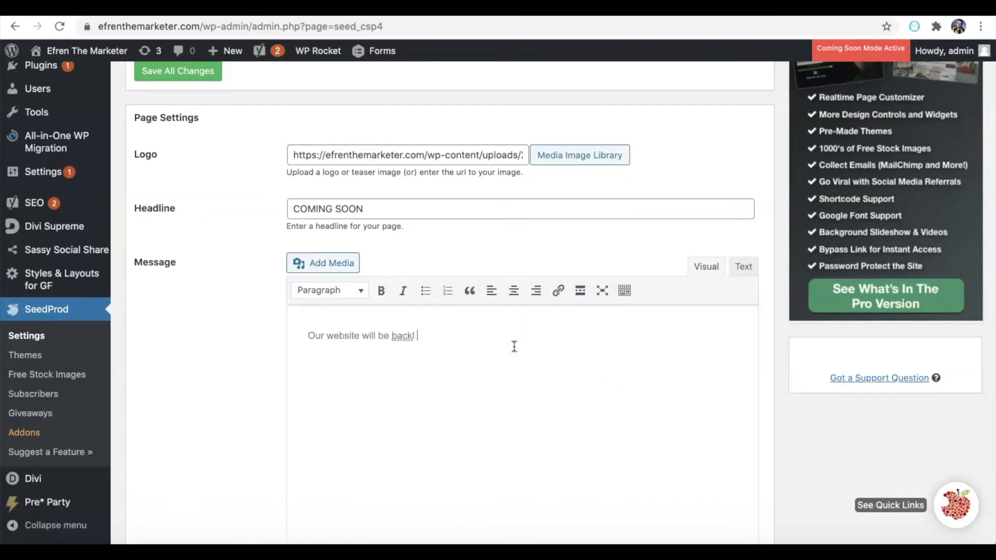
key(BackSpace)
key(BackSpace)
text( on Saturday 10/20/2021)
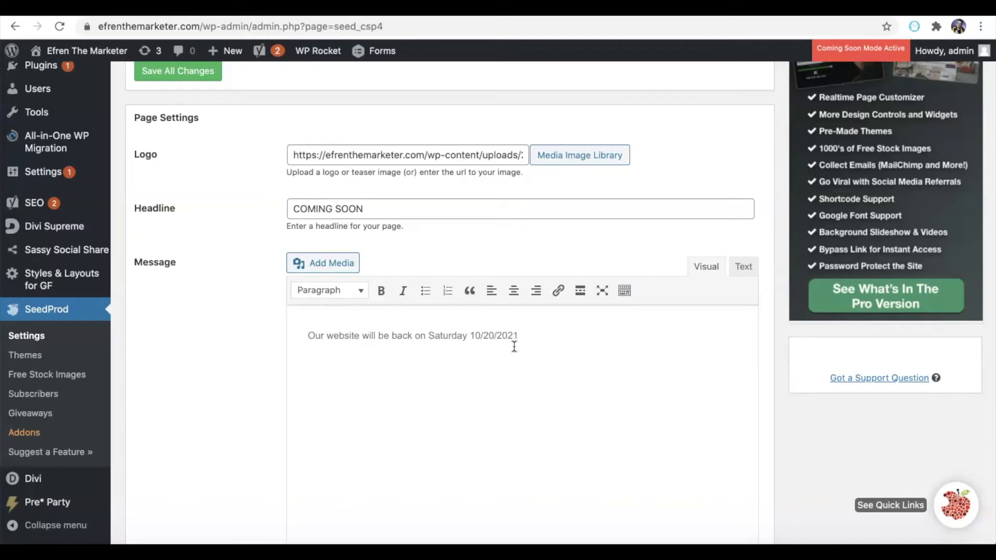
Step: Centre the message line, make it bold and format it as Heading 1
click(515, 301)
click(381, 291)
click(357, 293)
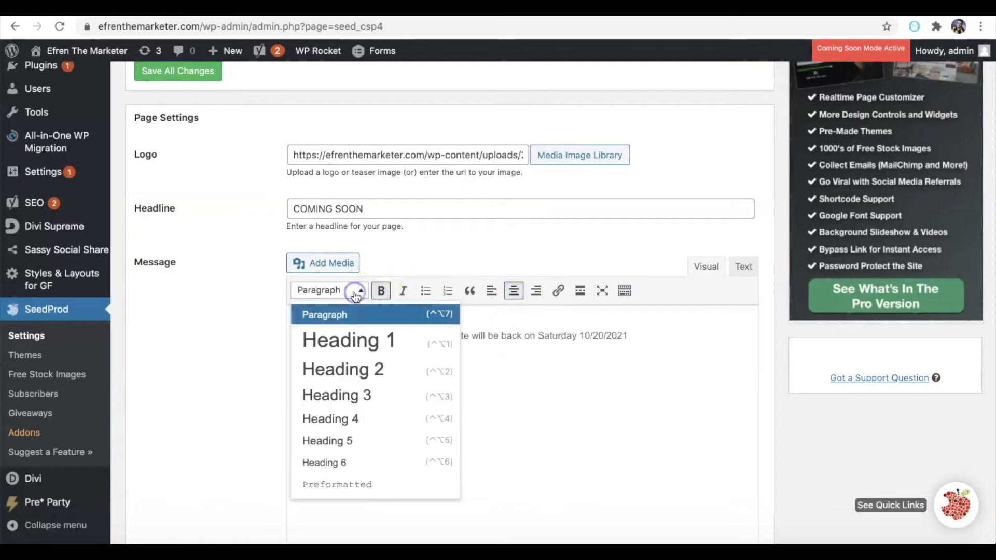
click(356, 341)
Step: Switch the Powered By SeedProd footer credit to "Yep - I Love You Man" and restore "Nope - Got No Love"
scroll(511, 376, down, 4)
scroll(511, 375, down, 2)
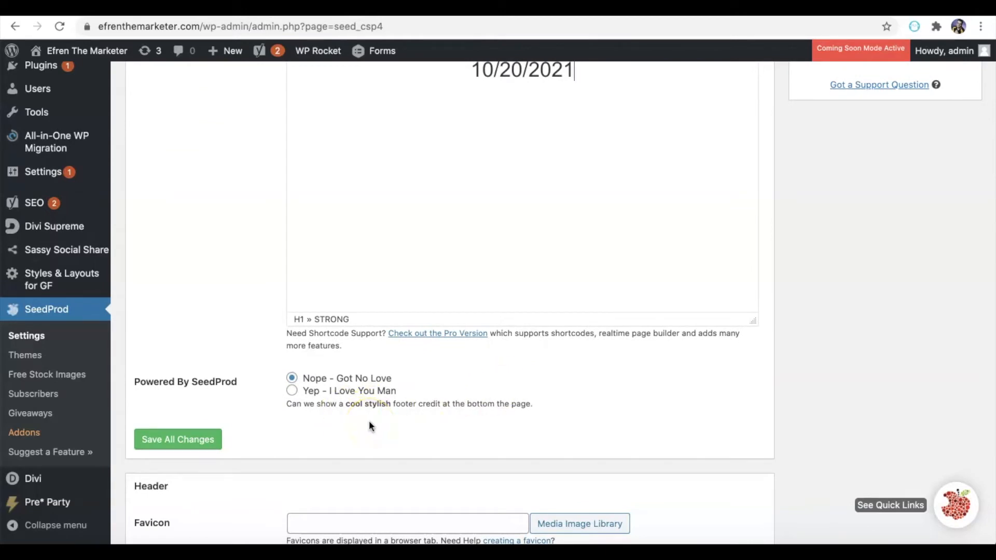
click(292, 391)
triple_click(220, 382)
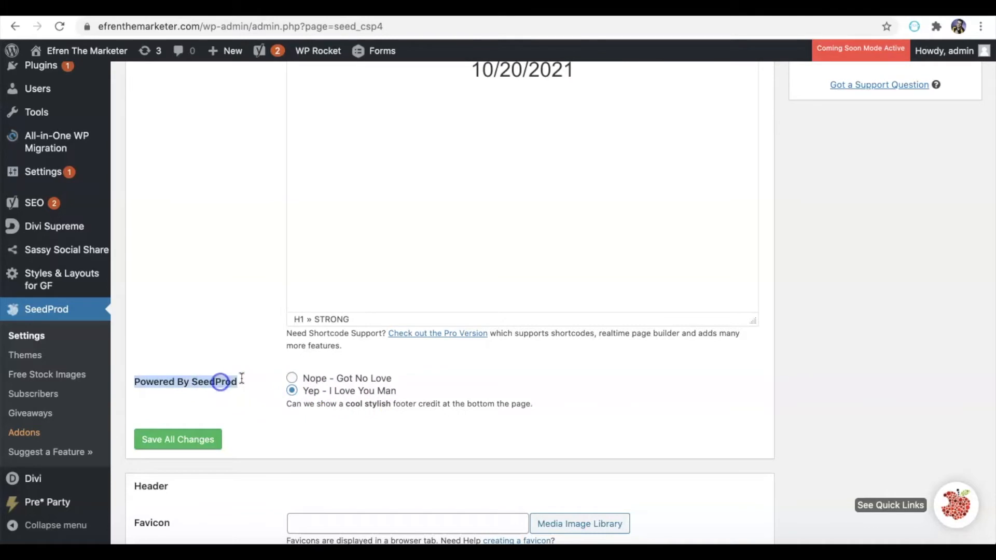
click(291, 378)
click(265, 412)
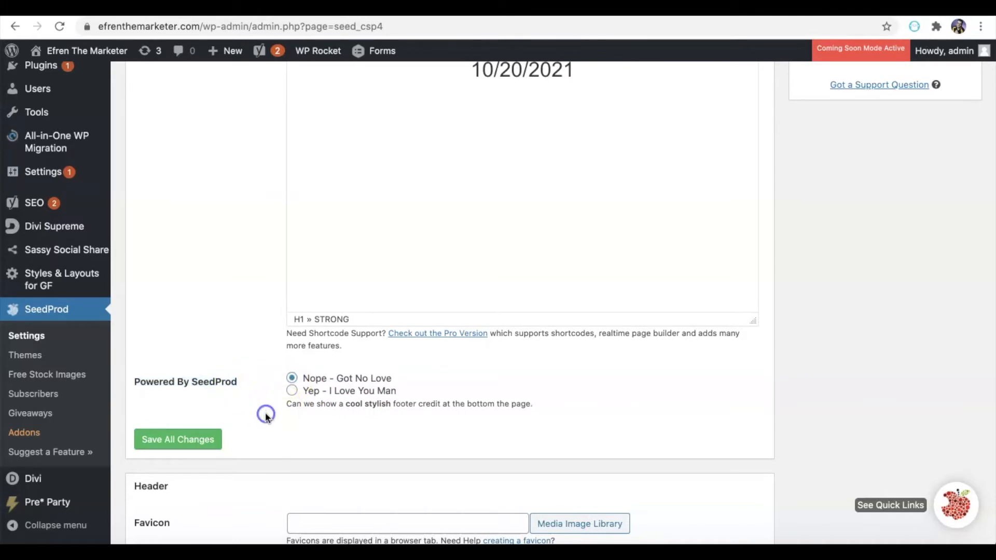
Step: Look over the favicon, SEO and analytics header settings and save all changes to the coming soon page
scroll(265, 412, down, 2)
scroll(266, 412, down, 3)
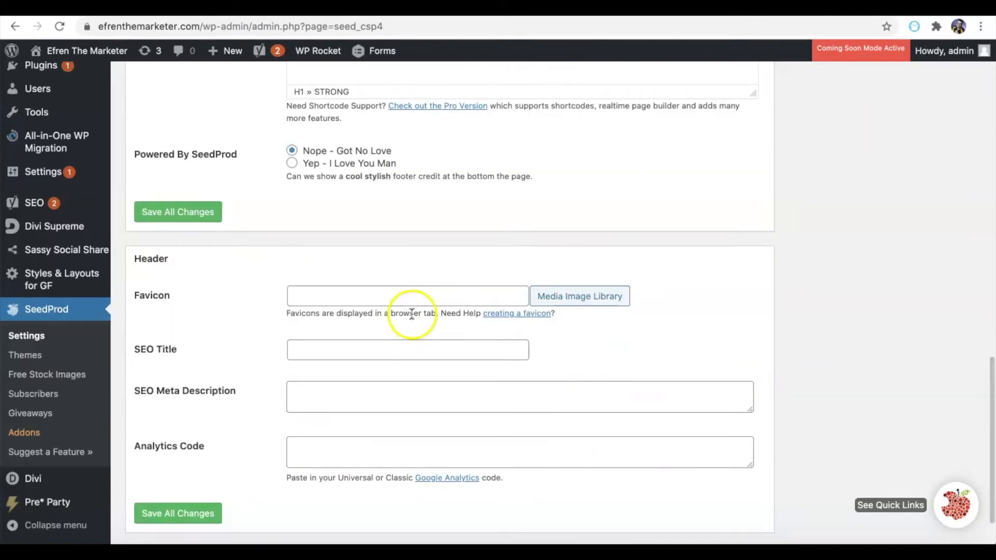
scroll(415, 340, down, 2)
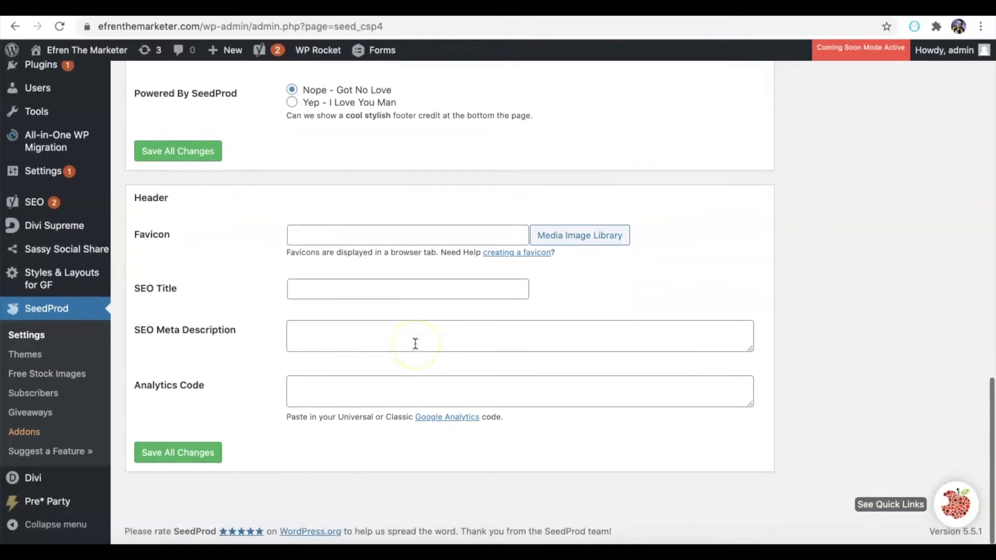
click(205, 155)
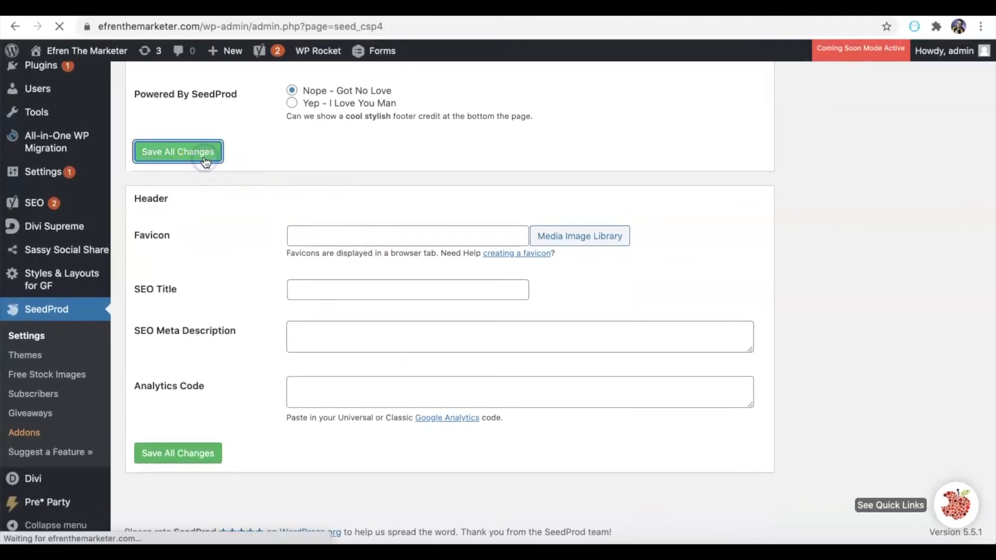
Step: Switch to Safari, reload the website to check its coming soon page as a visitor, and close that window
scroll(345, 375, down, 3)
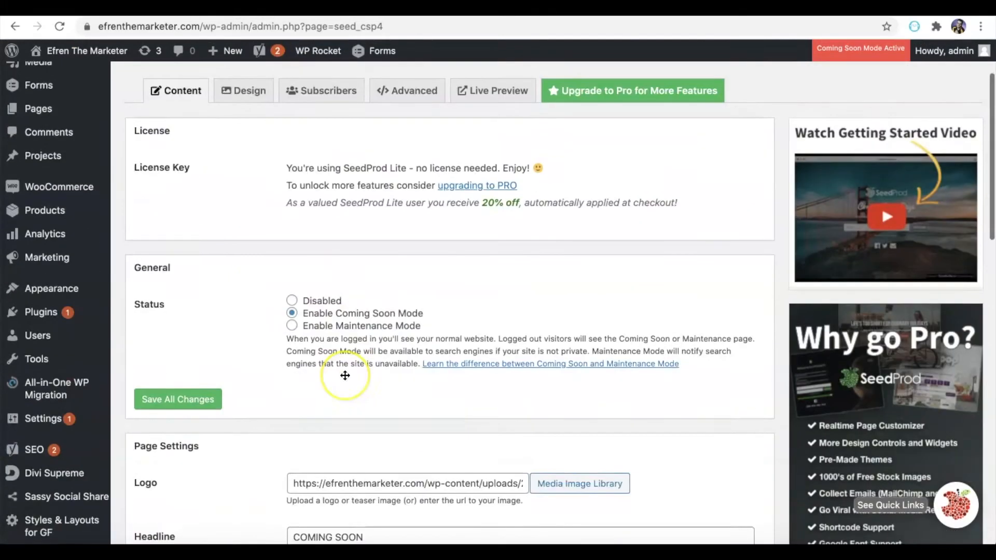
scroll(345, 375, up, 1)
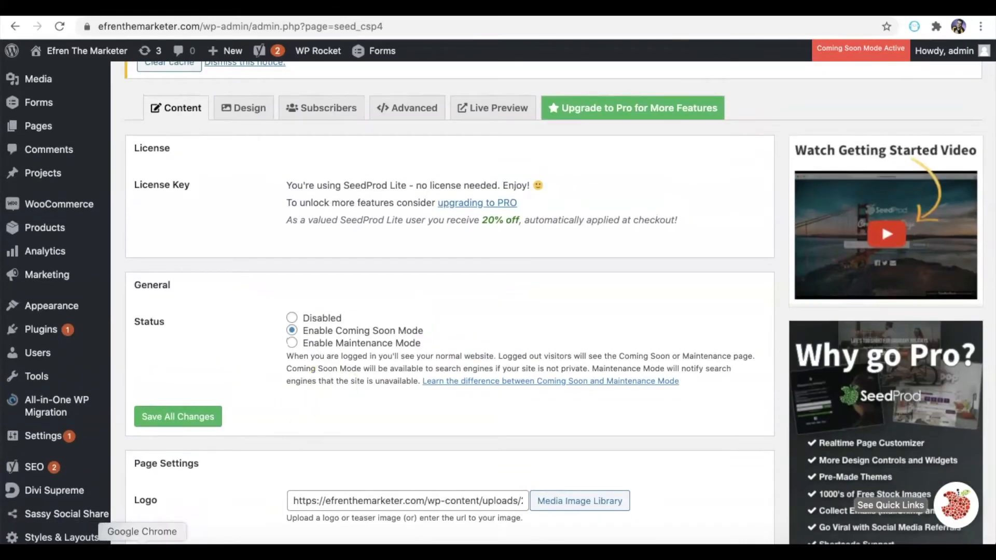
click(109, 542)
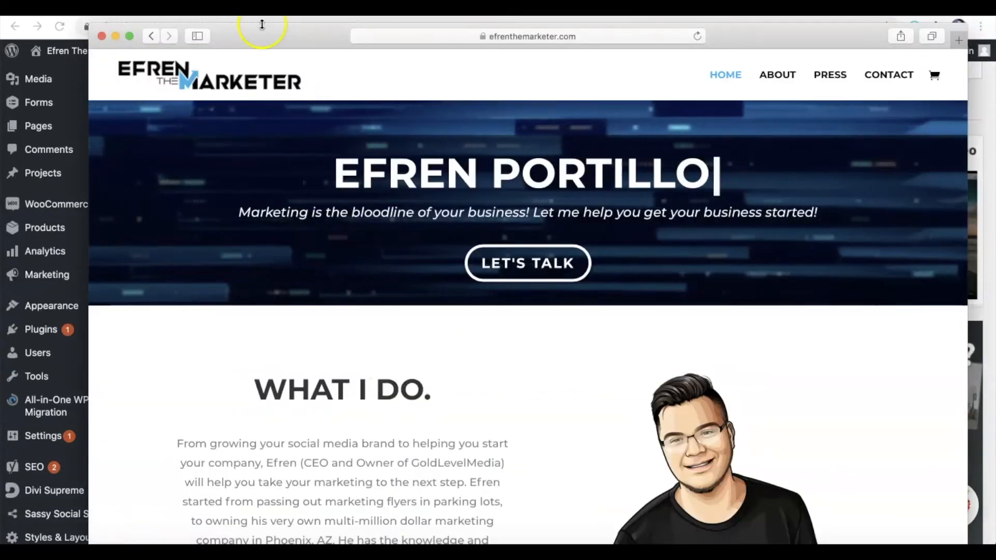
click(698, 36)
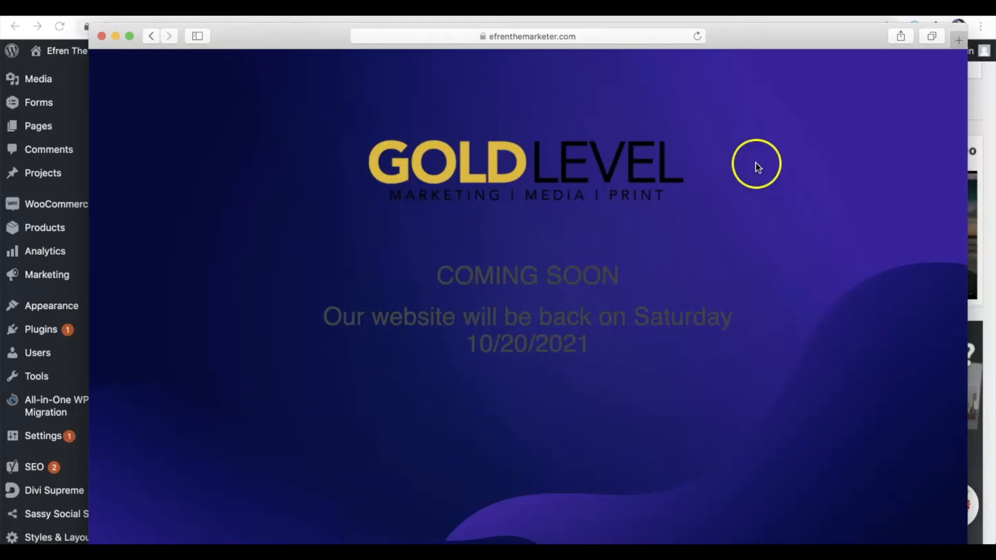
click(102, 36)
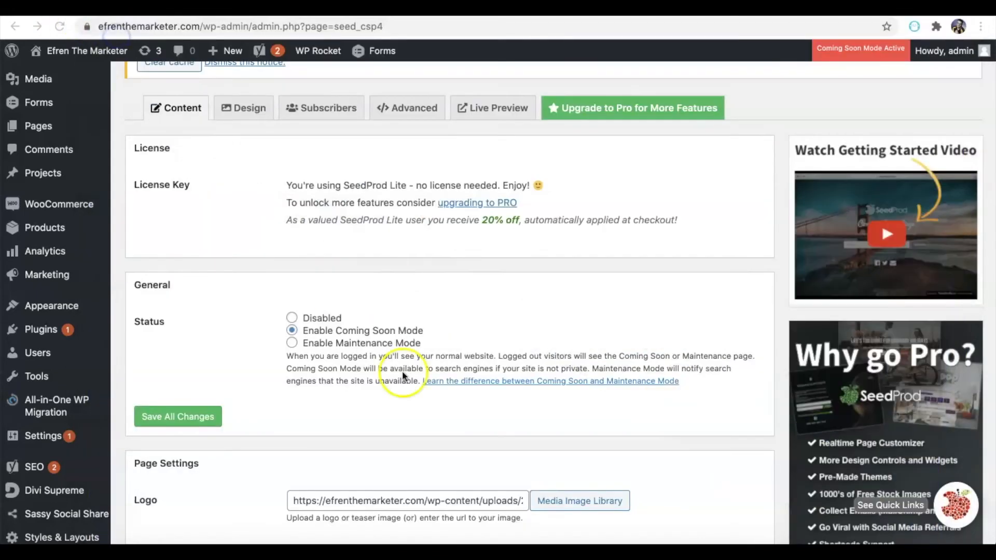
Step: Open the coming soon page's design settings and browse the media library for a background image, closing it without inserting one
click(246, 109)
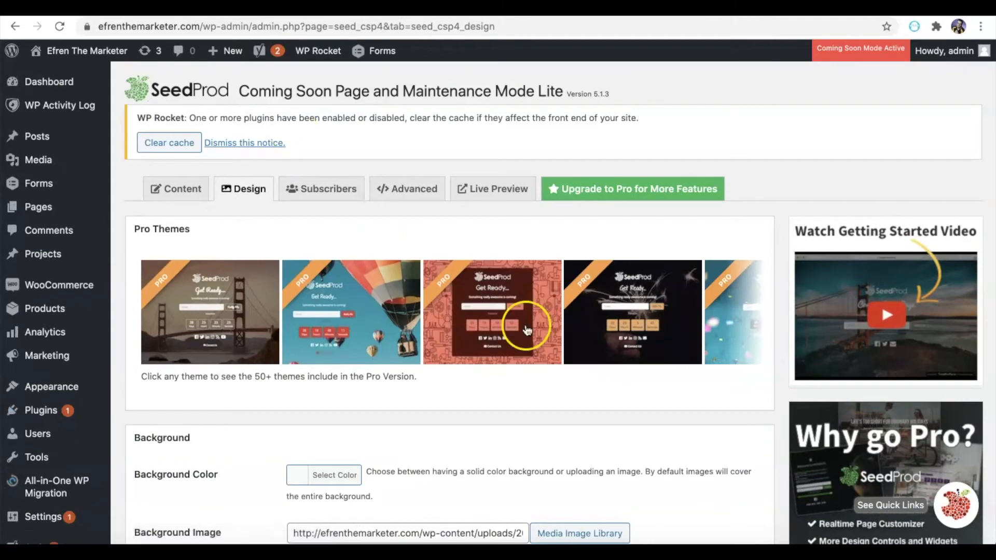
scroll(524, 328, down, 5)
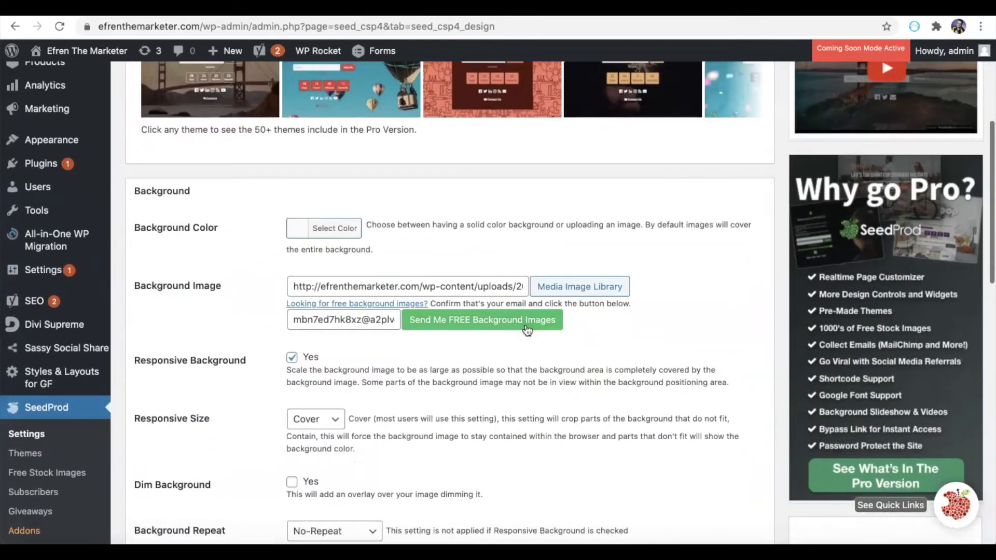
click(562, 287)
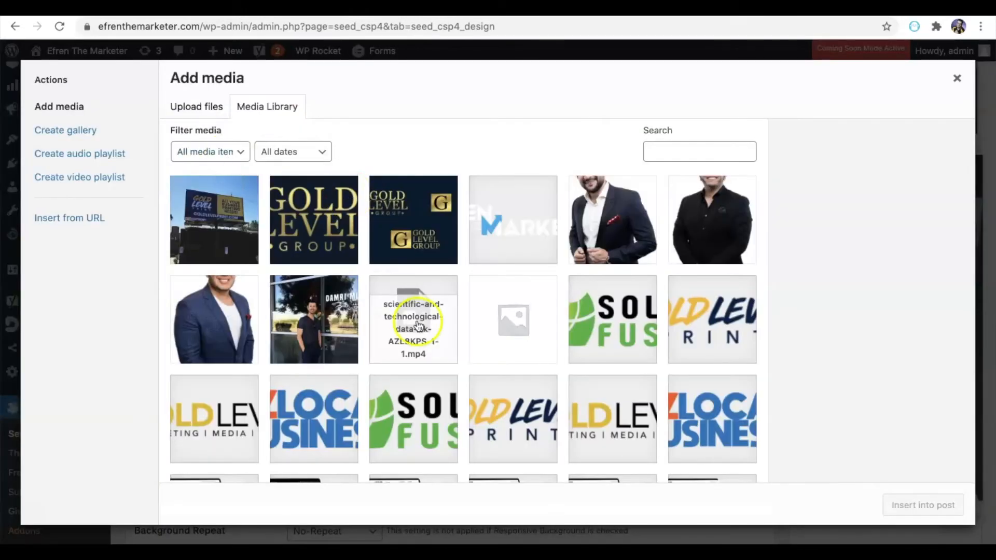
scroll(527, 349, down, 10)
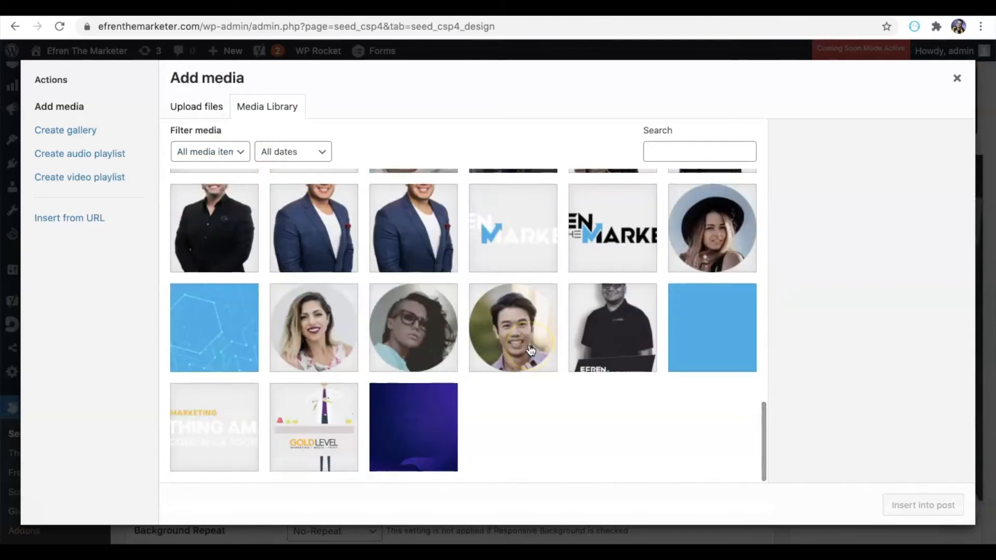
scroll(382, 272, up, 10)
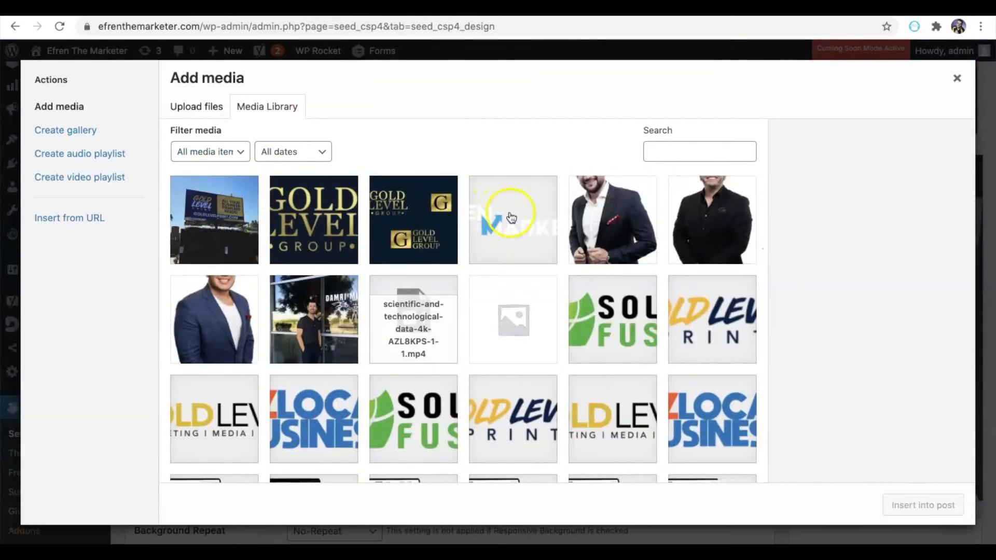
click(513, 318)
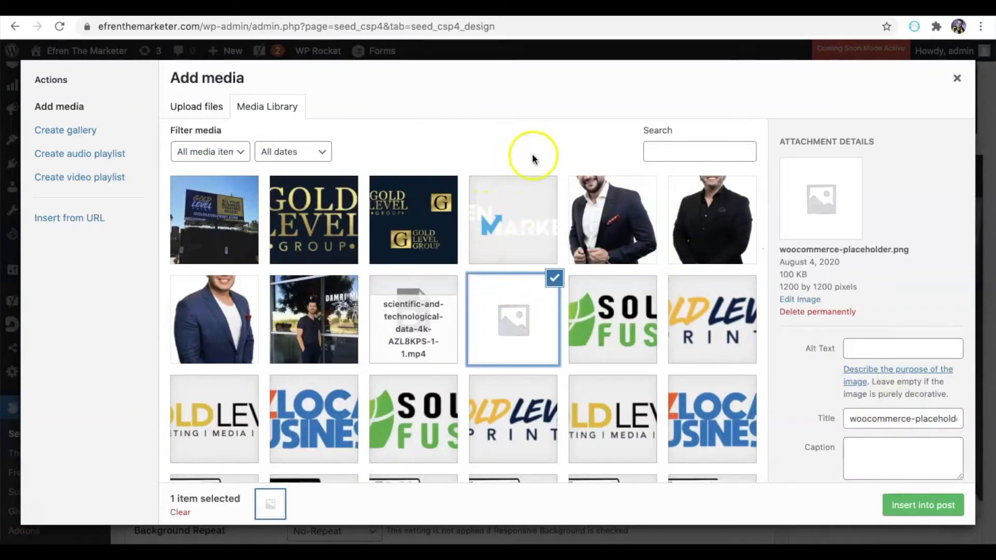
click(957, 77)
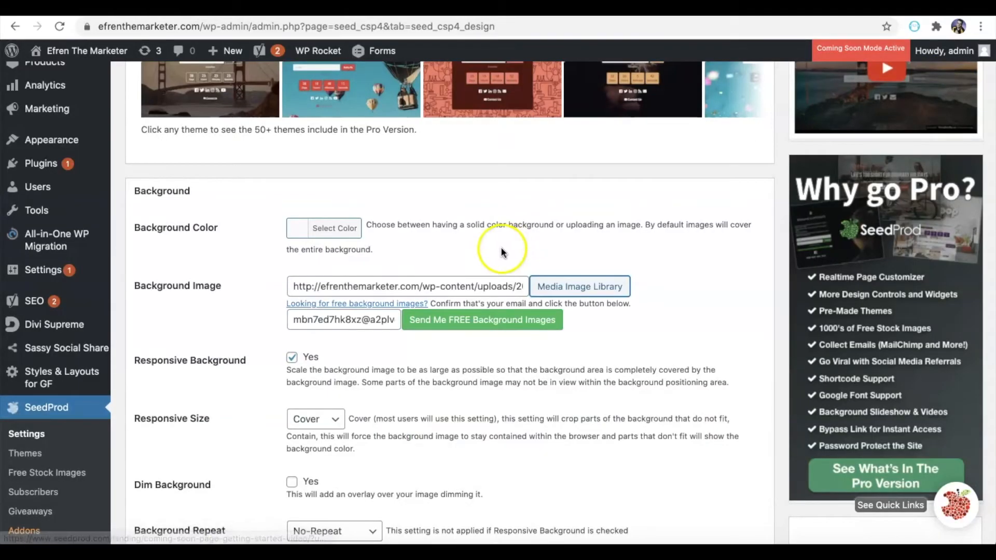
Step: Remove the background image address, check the background colour picker without choosing a new colour, and save all changes
triple_click(464, 283)
key(BackSpace)
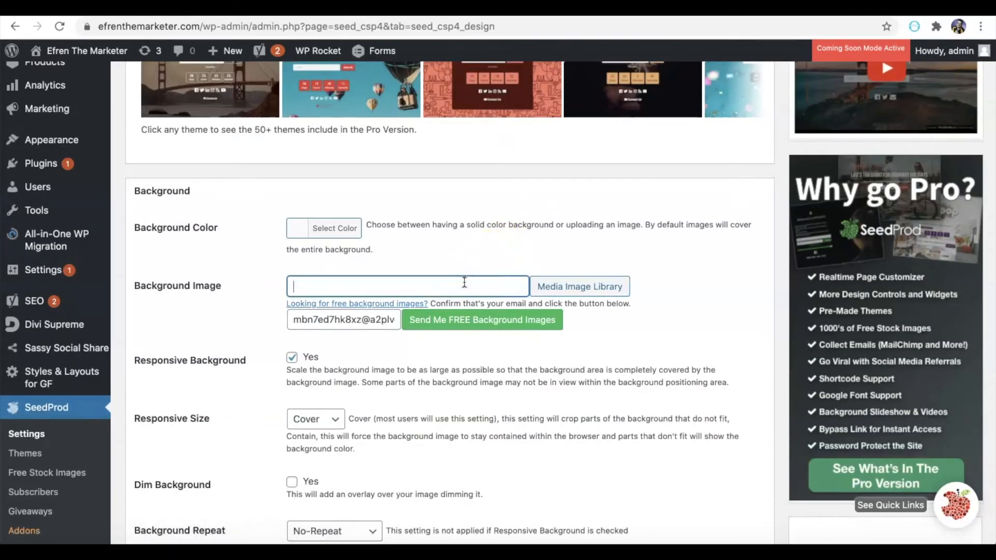
click(309, 237)
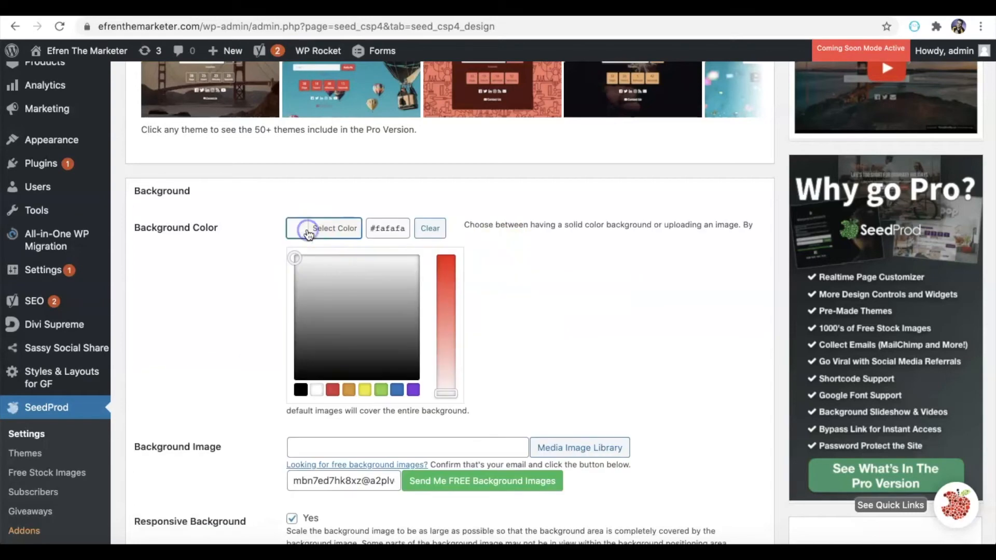
click(287, 258)
click(257, 240)
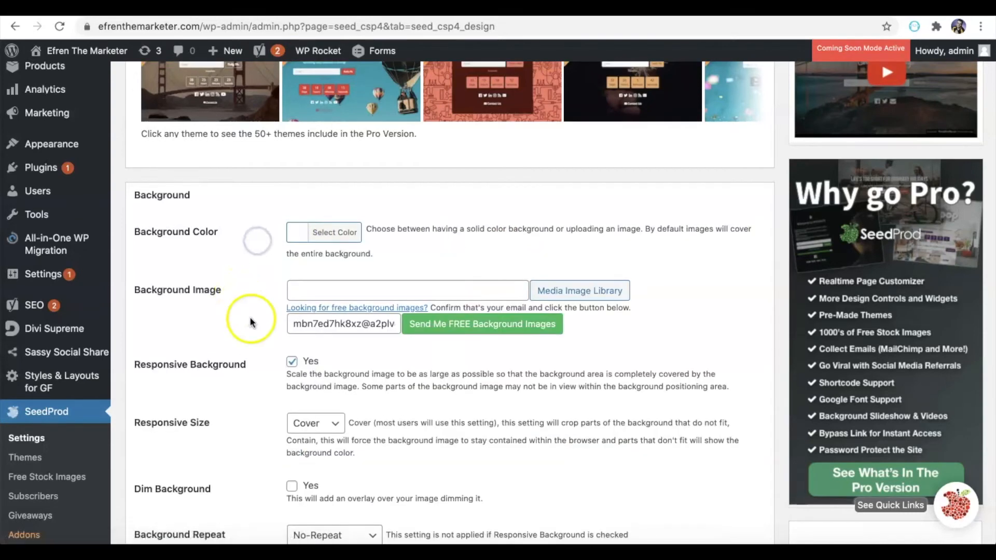
scroll(250, 316, down, 3)
click(178, 489)
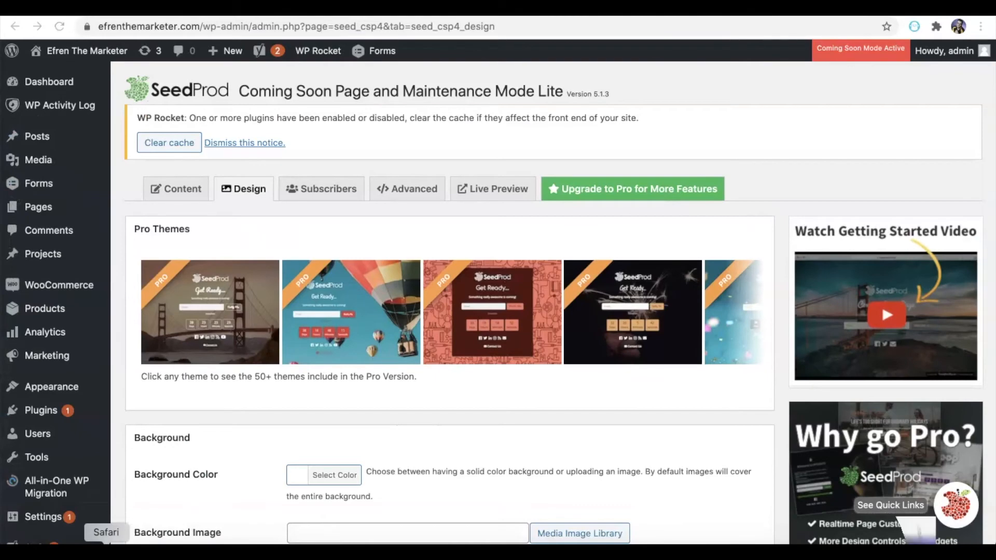
Step: Switch to Safari, reload the website to check the coming soon page without its background image, and minimize that window
click(105, 544)
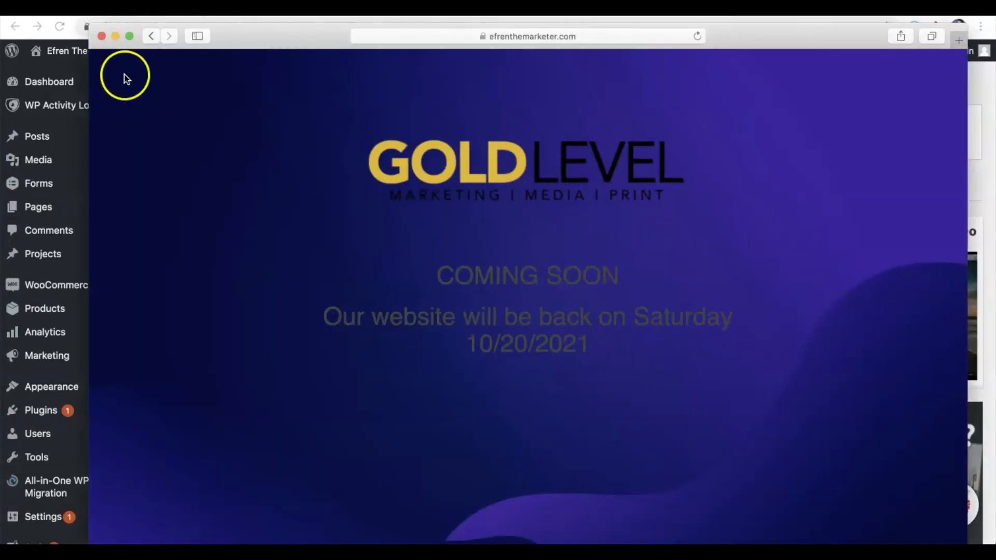
click(699, 38)
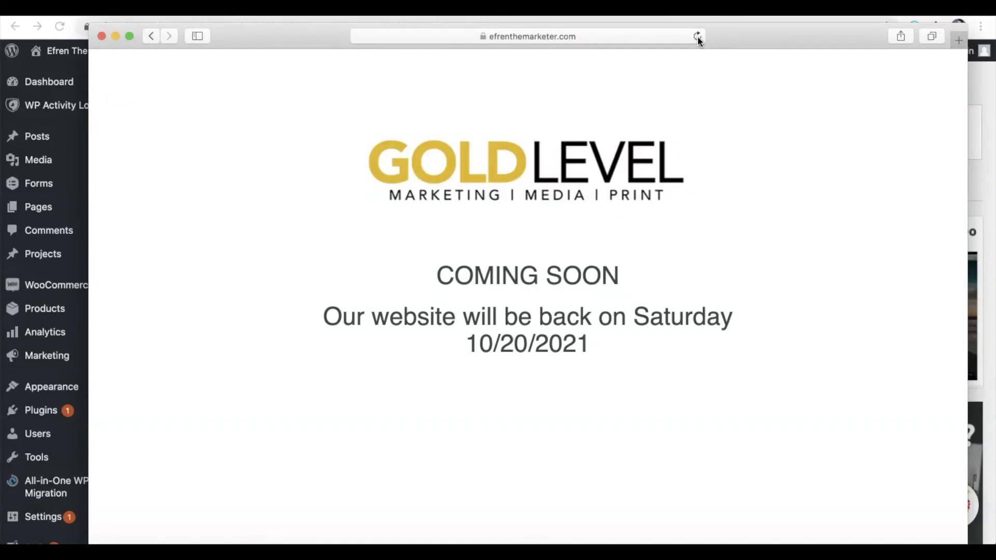
drag(315, 39, 256, 11)
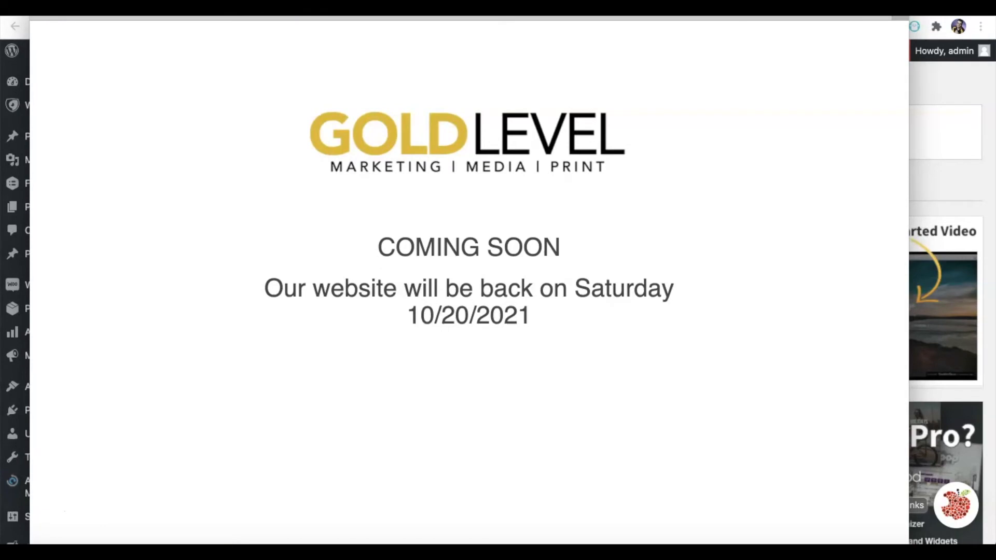
drag(256, 11, 265, 28)
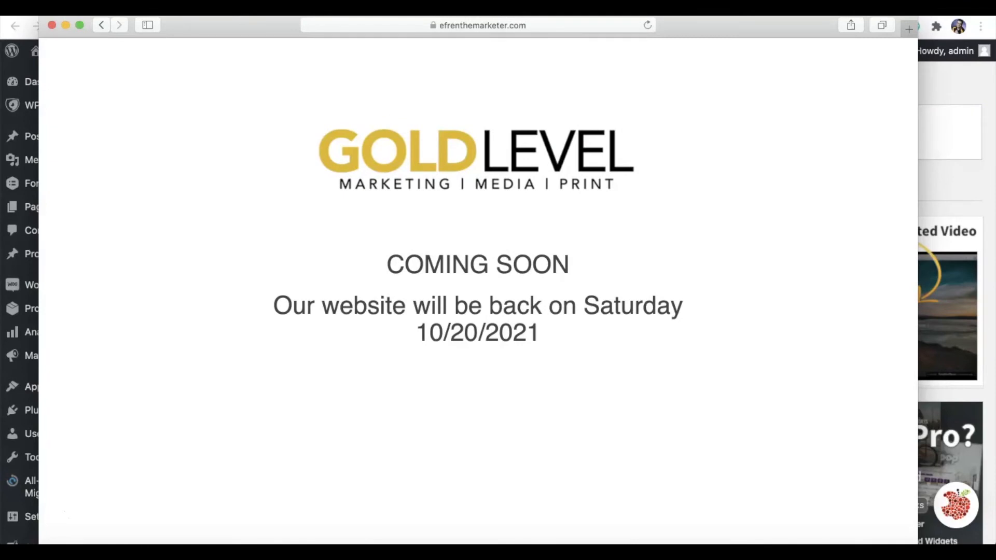
drag(269, 23, 290, 25)
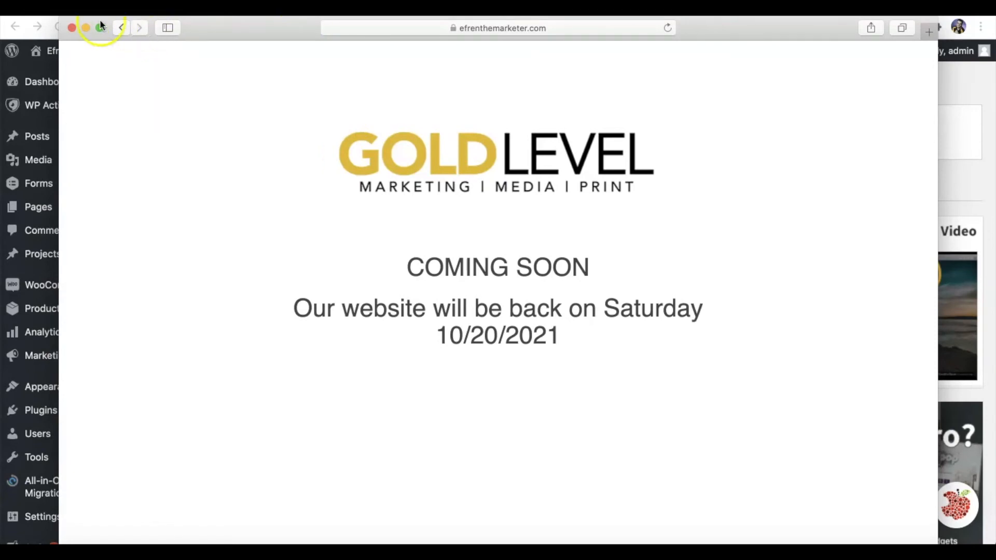
click(86, 28)
Step: Look over the design settings, from the Pro themes and background options to content width, text colours, font and custom CSS
scroll(362, 241, down, 2)
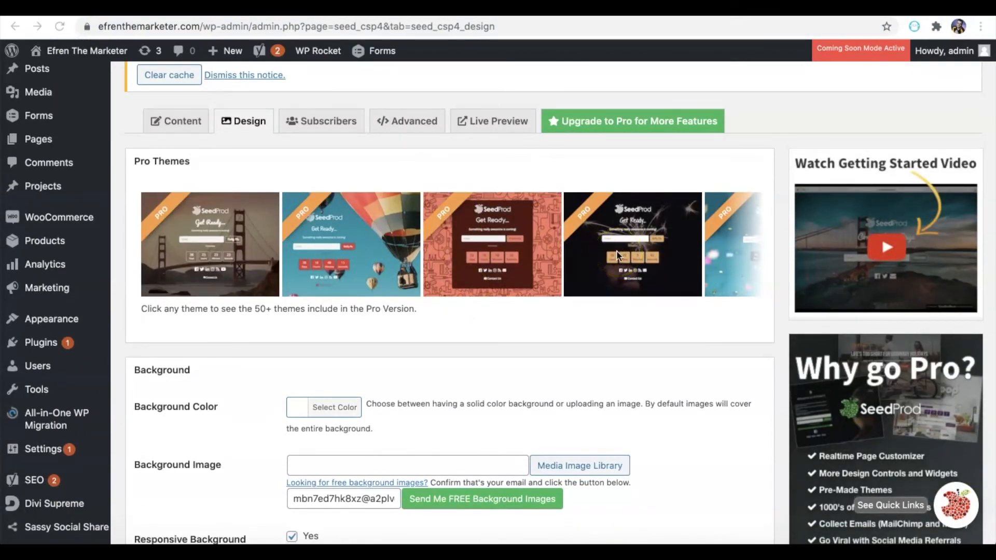
click(547, 263)
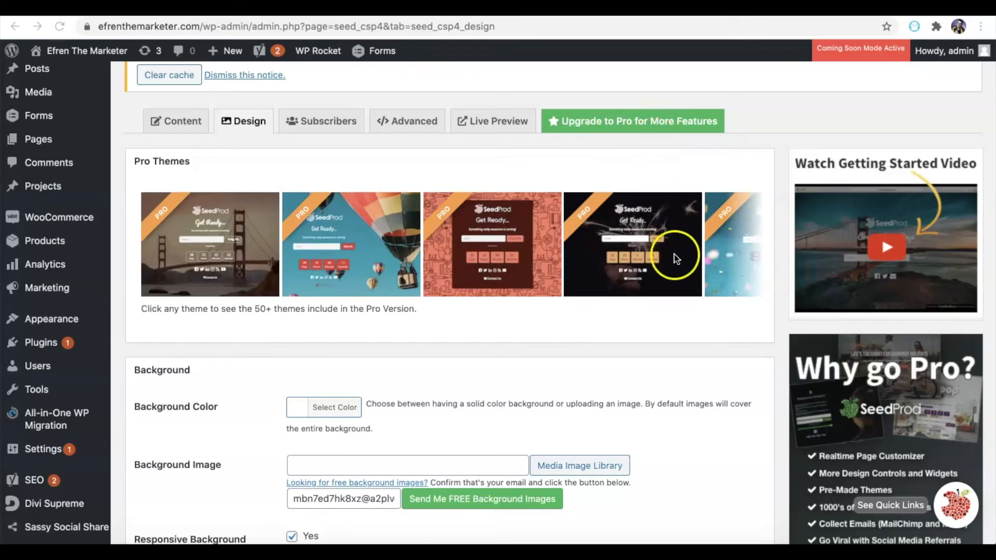
scroll(674, 260, down, 8)
scroll(674, 262, down, 7)
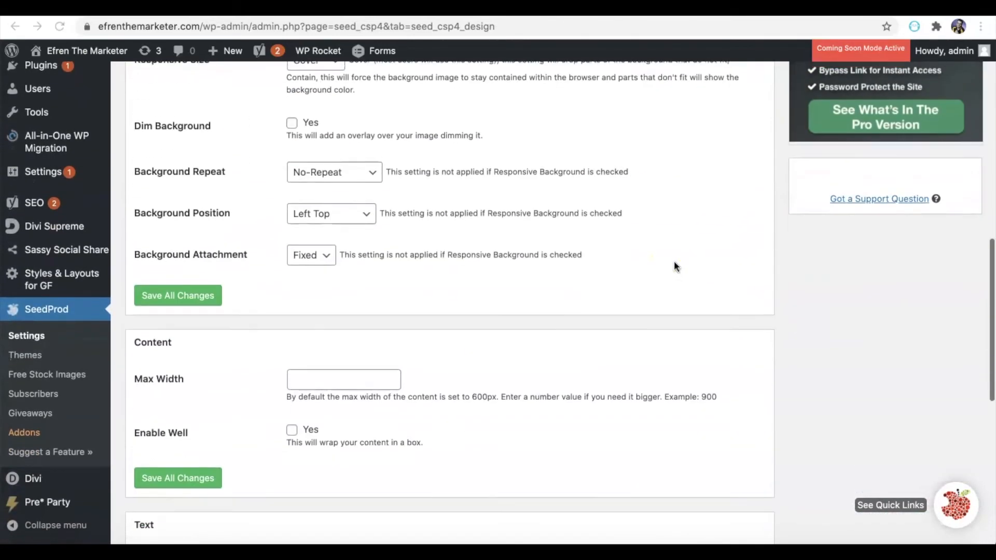
scroll(674, 266, down, 4)
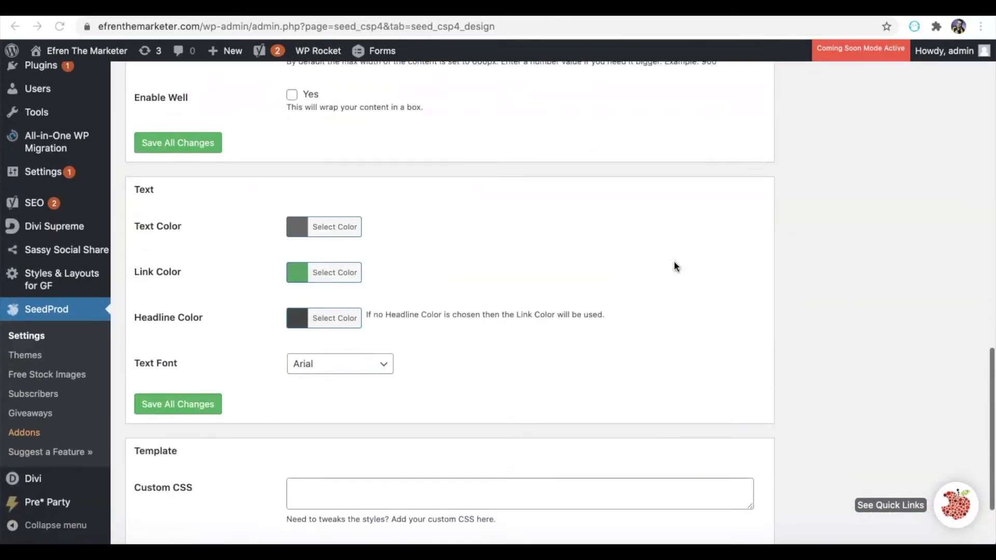
scroll(674, 266, up, 20)
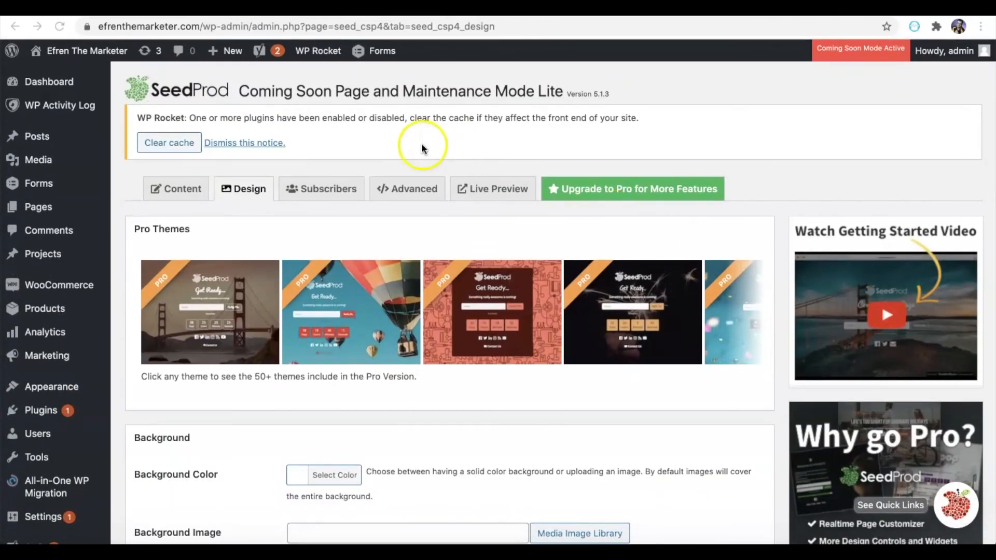
Step: In the content settings, set the status to Enable Maintenance Mode and read the explanation of the two modes
click(181, 188)
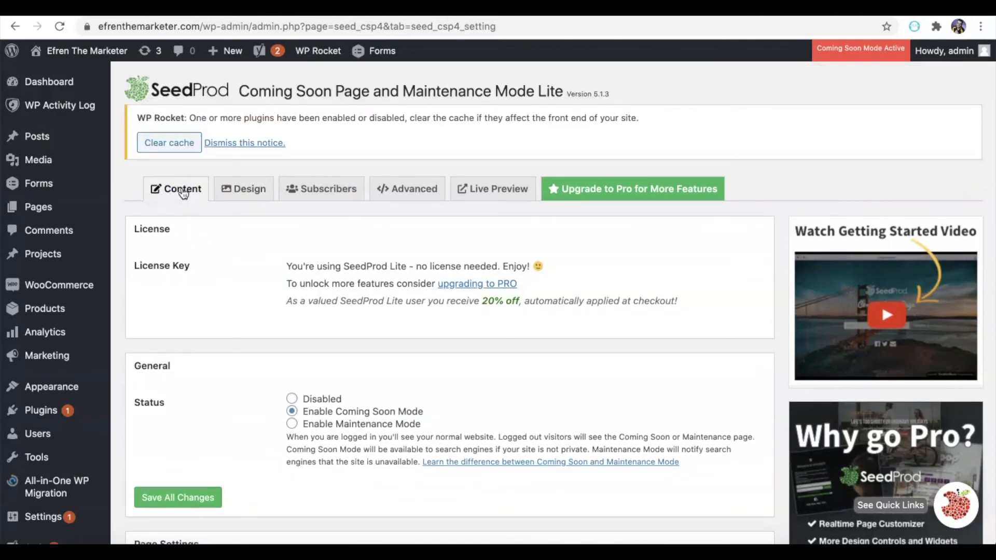
scroll(283, 410, down, 1)
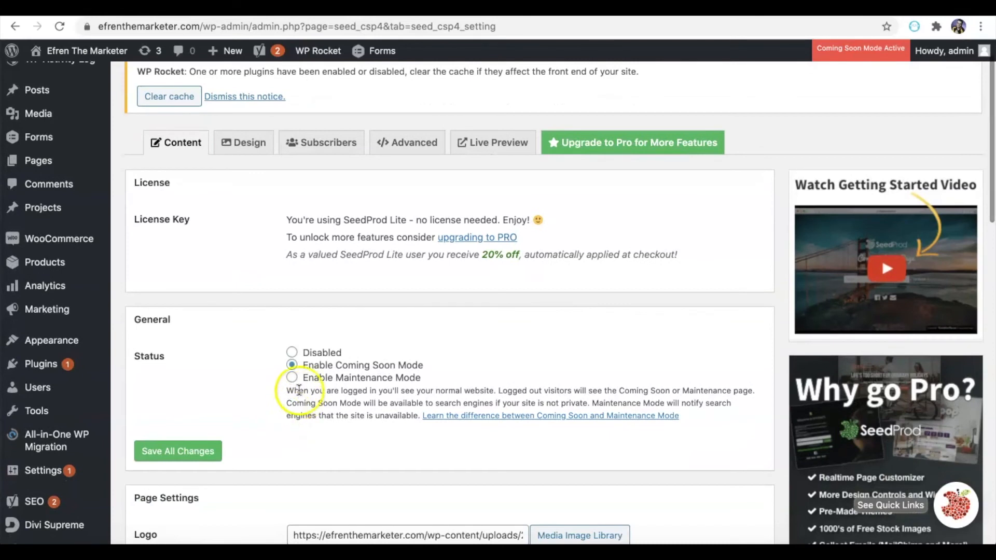
click(293, 381)
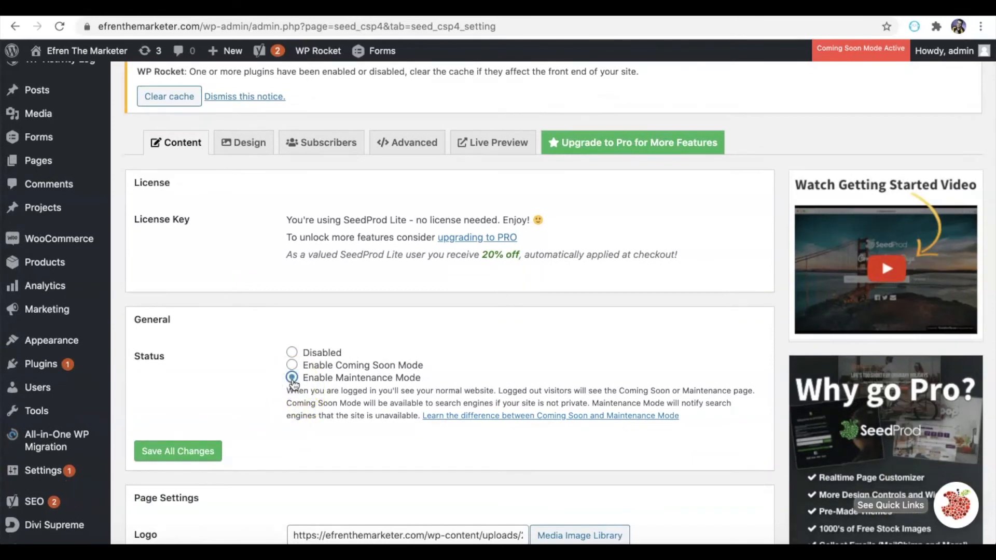
drag(294, 390, 496, 435)
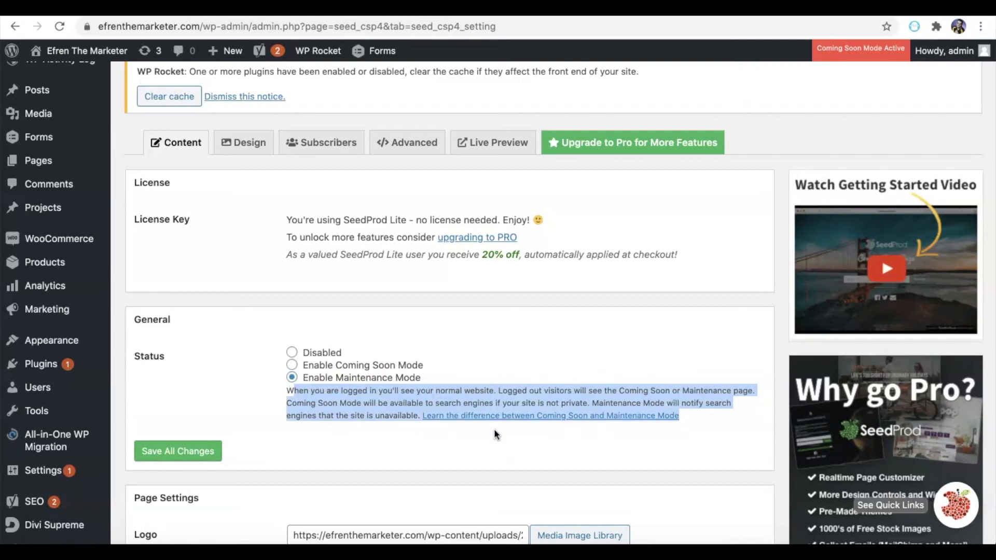
click(444, 378)
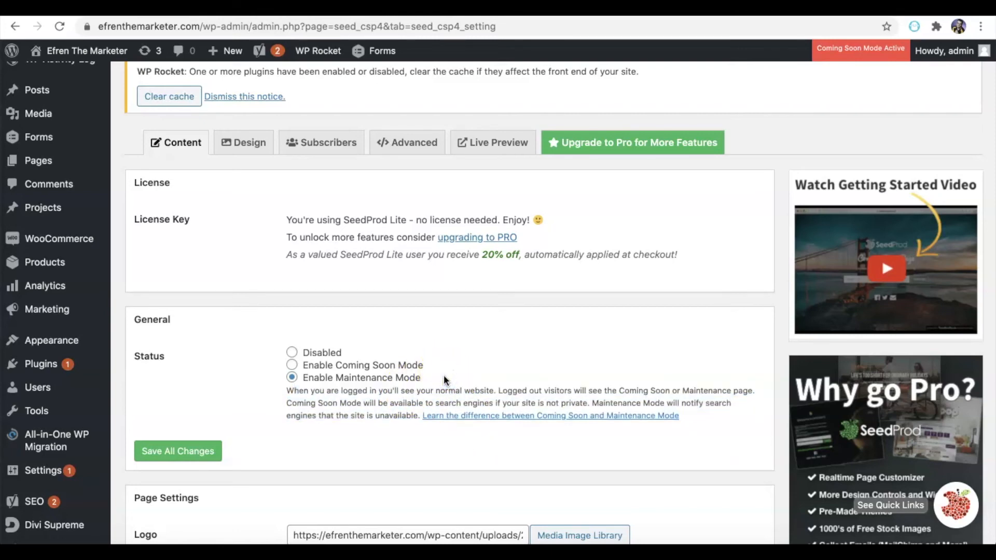